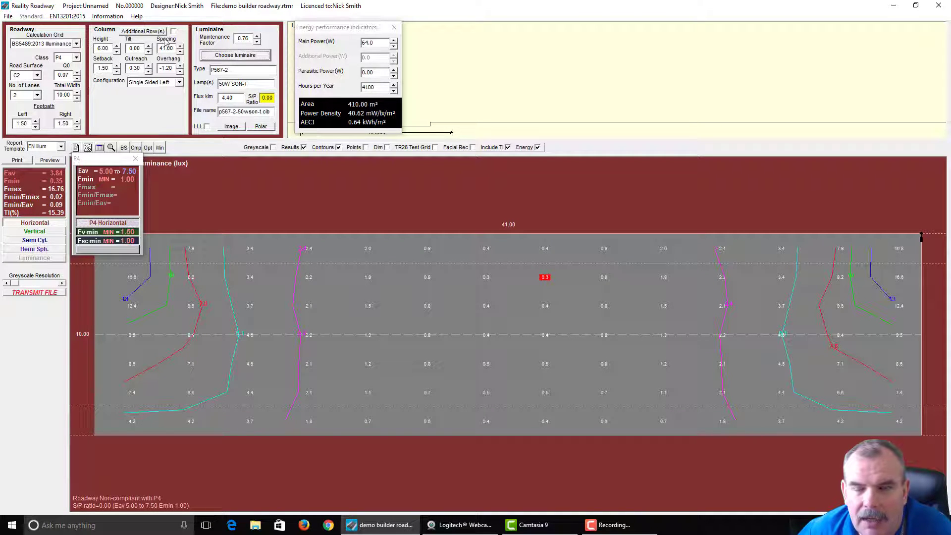
Open the luminaire catalogue and move it down and right so the results toolbar stays visible.
{"action": "left_click", "coordinate": [234, 55]}
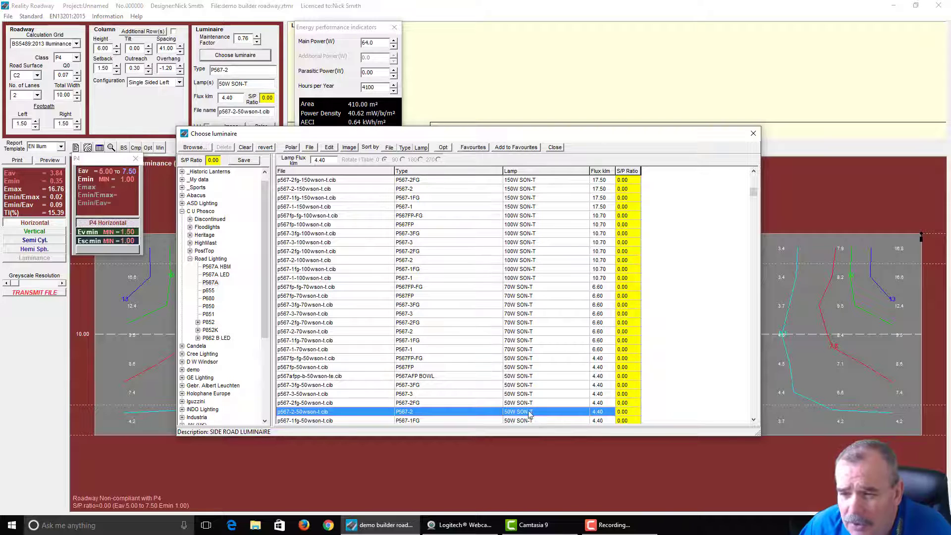
{"action": "left_click_drag", "start_coordinate": [493, 134], "coordinate": [513, 164]}
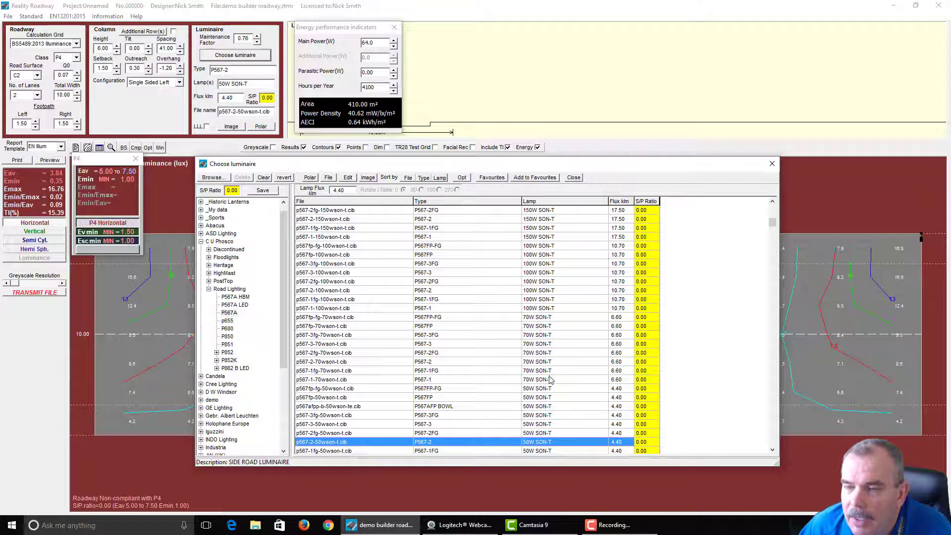
Try the 140W, 90W and 60W CPO-TW luminaires; spacing optimisation fails for the P567-2FG 60W.
{"action": "key", "text": "Down"}
{"action": "key", "text": "Down"}
{"action": "key", "text": "Down"}
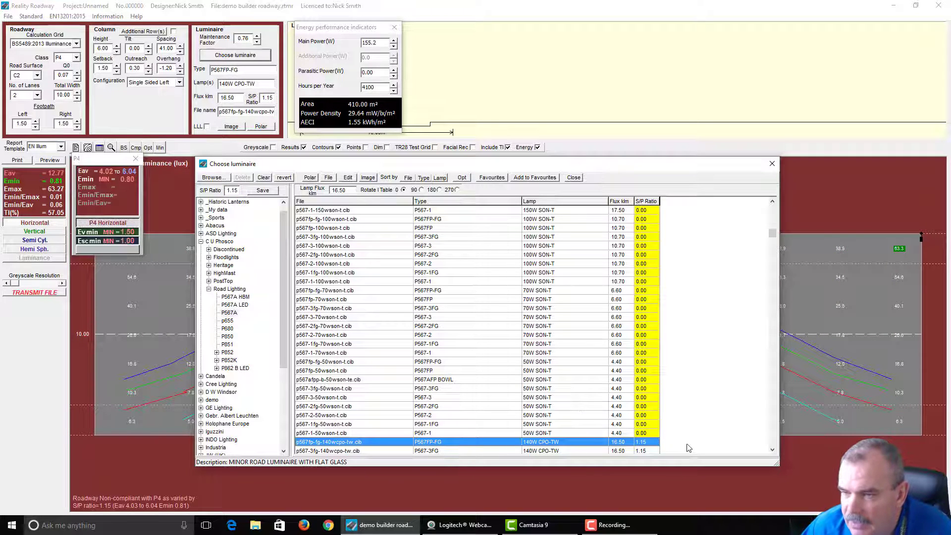
{"action": "left_click", "coordinate": [774, 451]}
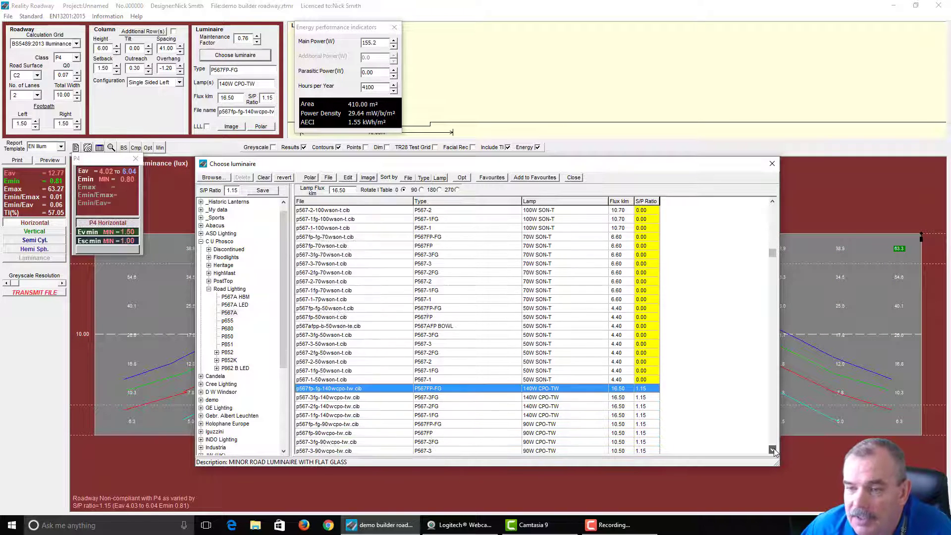
{"action": "left_click", "coordinate": [774, 451]}
{"action": "left_click", "coordinate": [774, 451]}
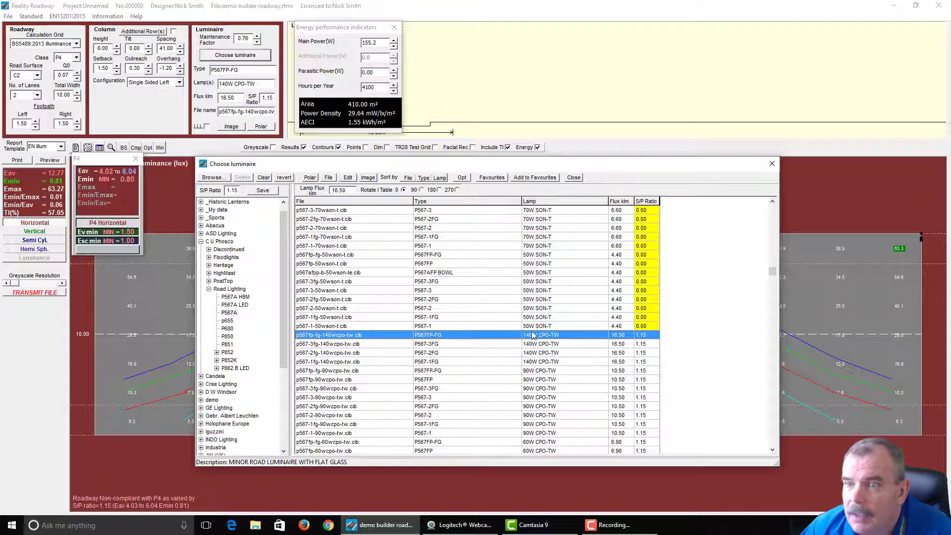
{"action": "key", "text": "Down"}
{"action": "key", "text": "Down"}
{"action": "key", "text": "Down"}
{"action": "key", "text": "Down"}
{"action": "key", "text": "Down"}
{"action": "key", "text": "Down"}
{"action": "key", "text": "Down"}
{"action": "key", "text": "Down"}
{"action": "key", "text": "Down"}
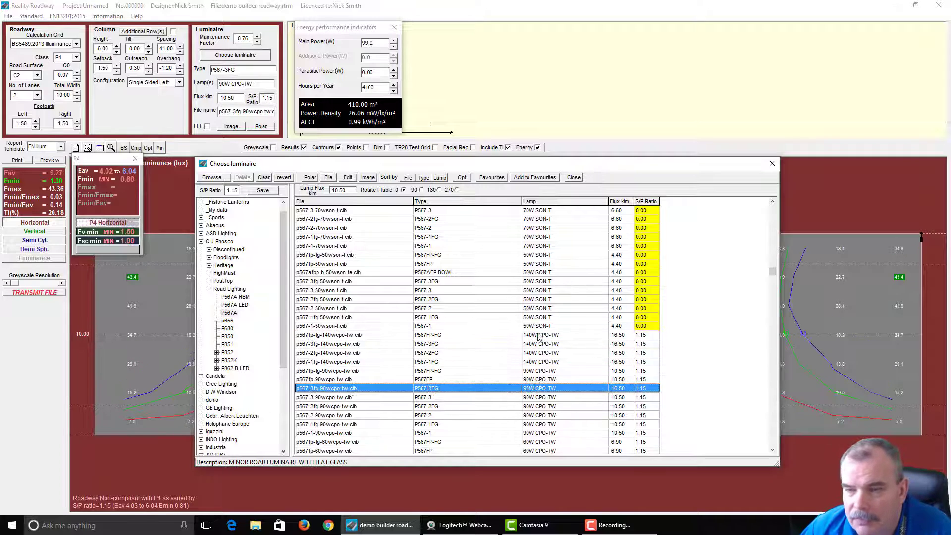
{"action": "key", "text": "Down"}
{"action": "key", "text": "Down"}
{"action": "key", "text": "Down"}
{"action": "key", "text": "Down"}
{"action": "key", "text": "Down"}
{"action": "key", "text": "Down"}
{"action": "key", "text": "Down"}
{"action": "key", "text": "Down"}
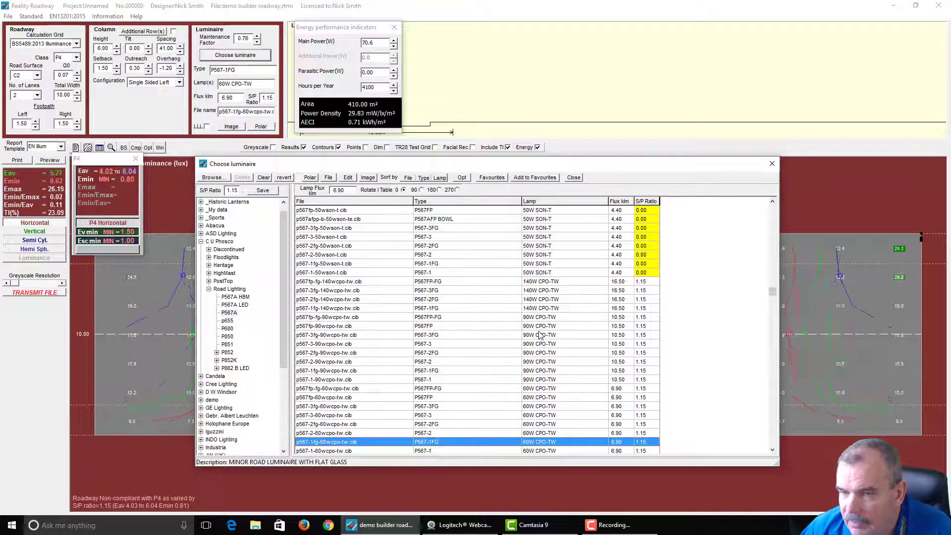
{"action": "key", "text": "Up"}
{"action": "key", "text": "Up"}
{"action": "key", "text": "Down"}
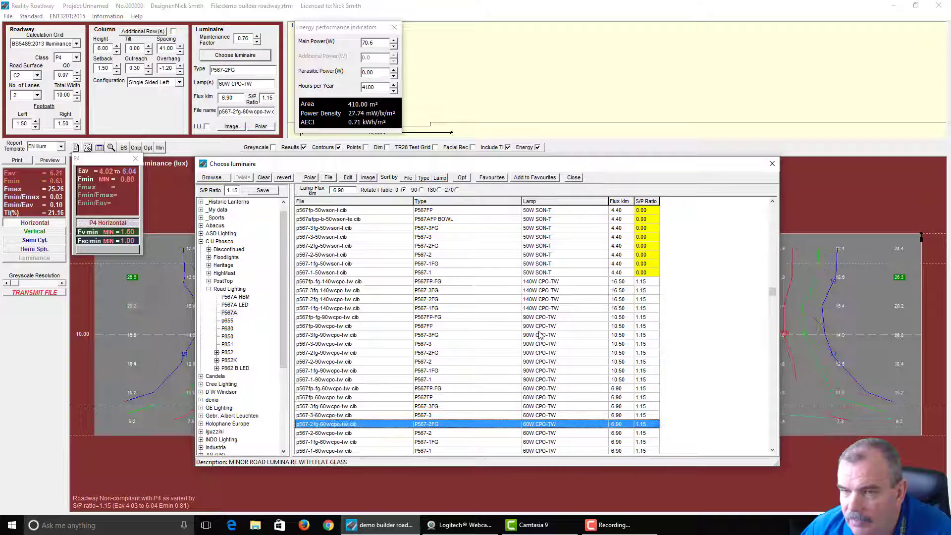
{"action": "left_click", "coordinate": [148, 148]}
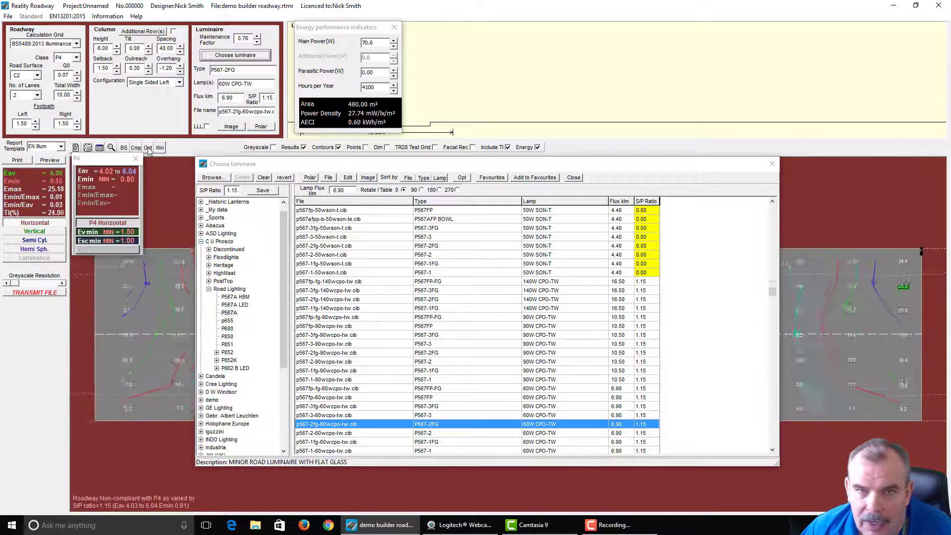
{"action": "left_click", "coordinate": [549, 297]}
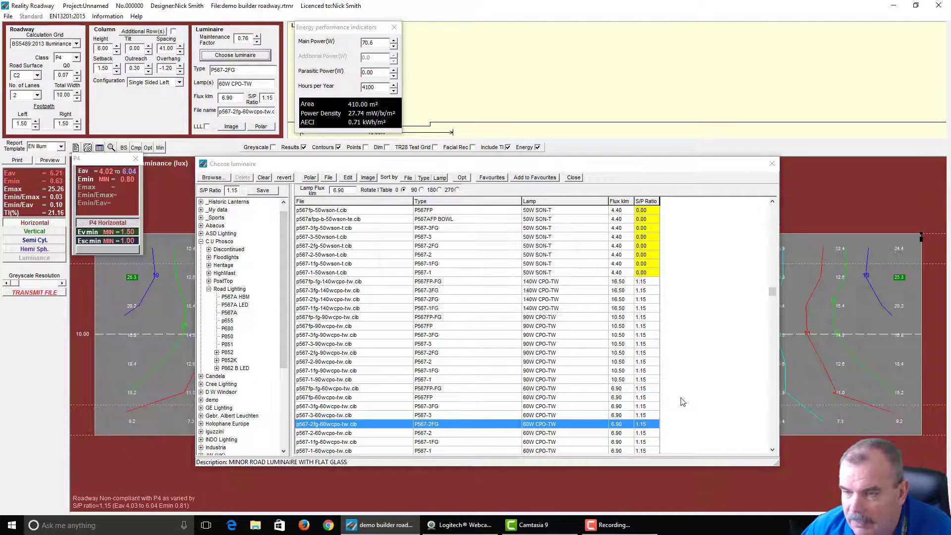
Reject the P567FP 45W bowl unit and optimise the P567-2 45W CPO-TW to 36.00 spacing.
{"action": "key", "text": "Down"}
{"action": "key", "text": "Down"}
{"action": "key", "text": "Down"}
{"action": "key", "text": "Down"}
{"action": "key", "text": "Down"}
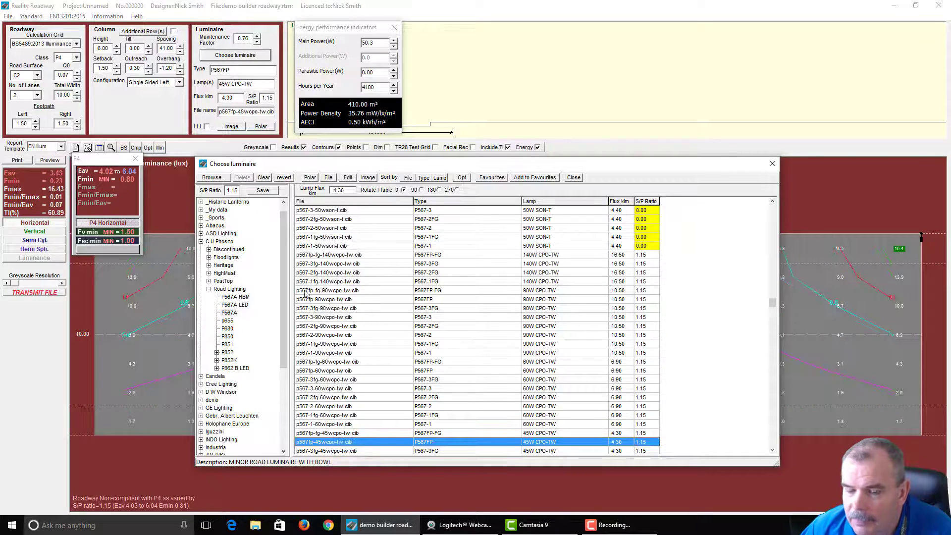
{"action": "left_click", "coordinate": [148, 148]}
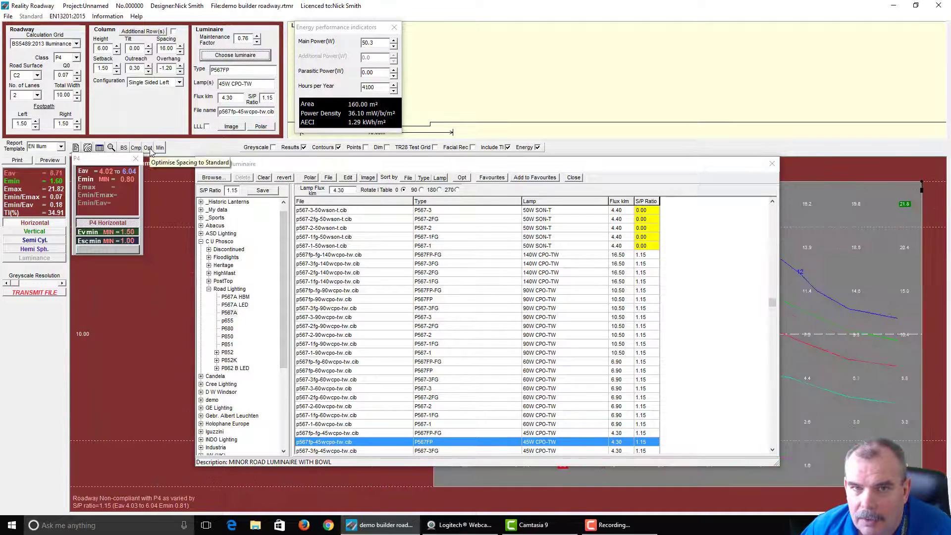
{"action": "left_click", "coordinate": [550, 297]}
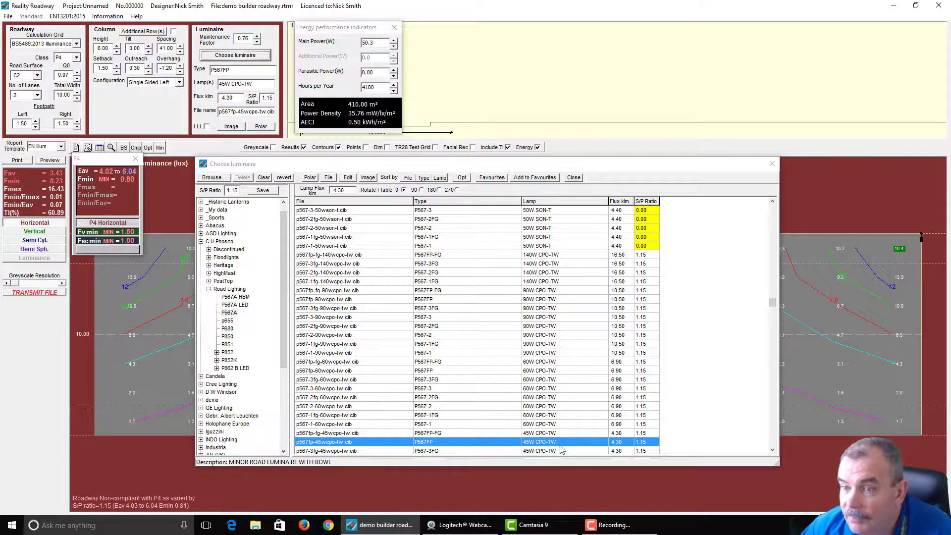
{"action": "key", "text": "Down"}
{"action": "key", "text": "Down"}
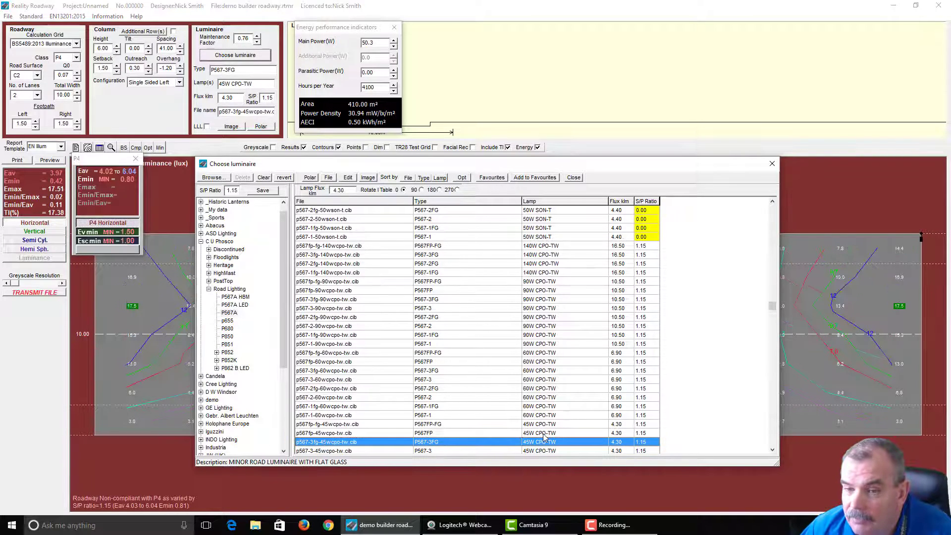
{"action": "key", "text": "Down"}
{"action": "key", "text": "Down"}
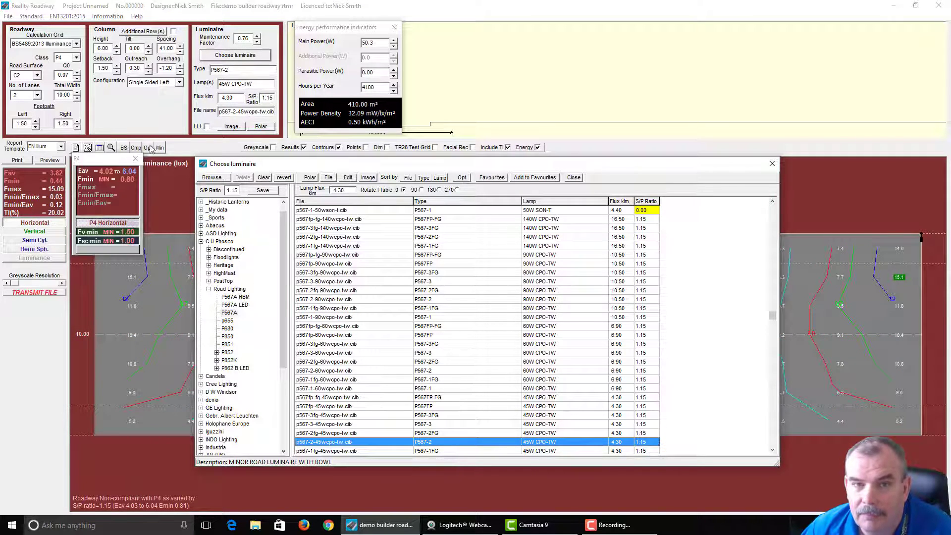
{"action": "left_click", "coordinate": [149, 148]}
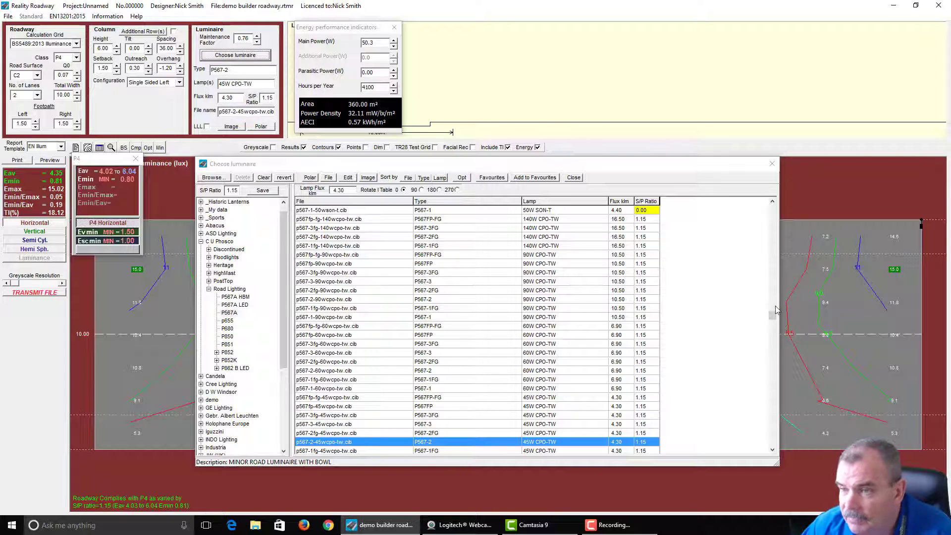
Compare the 57W and 42W PL-T luminaires and optimise the P567-FG 57W to 27.00 spacing.
{"action": "left_click", "coordinate": [665, 431]}
{"action": "scroll", "coordinate": [665, 431], "scroll_direction": "down", "scroll_amount": 3}
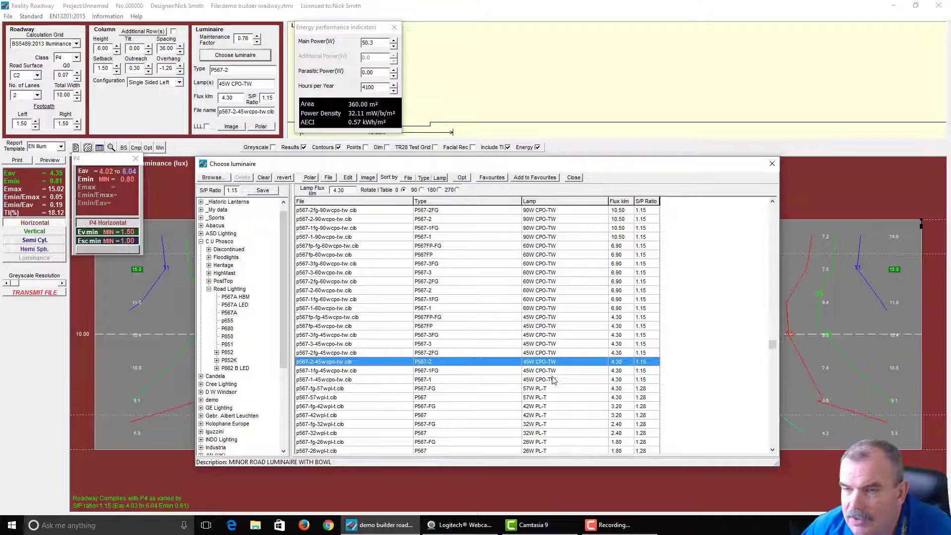
{"action": "left_click", "coordinate": [583, 398]}
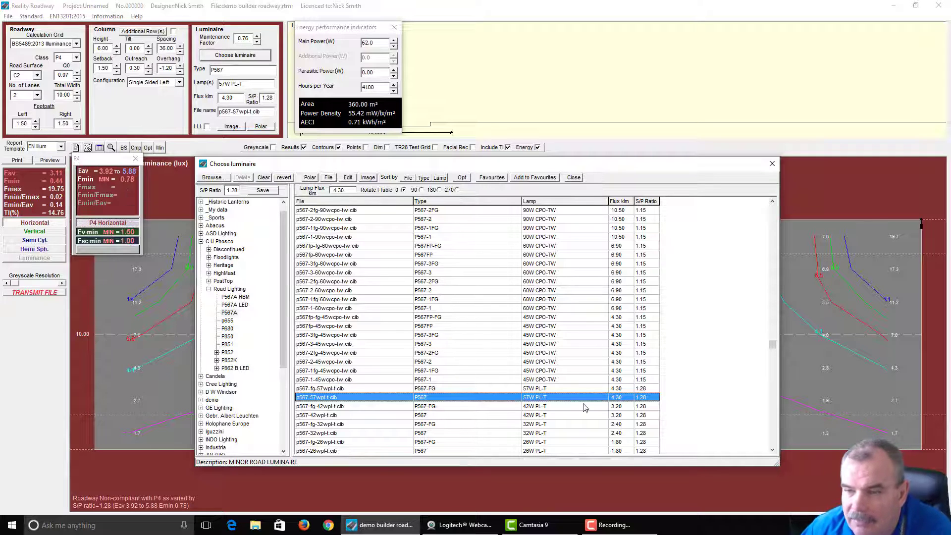
{"action": "left_click", "coordinate": [555, 405]}
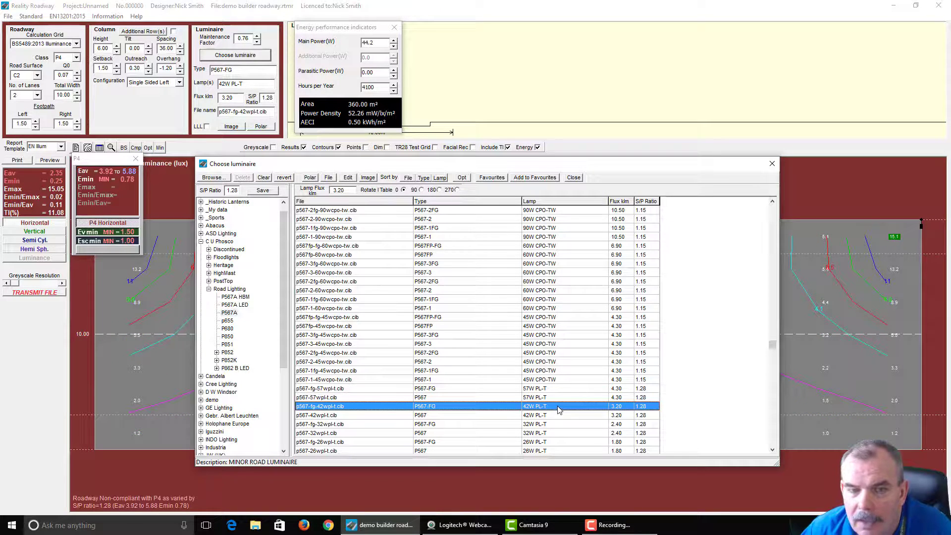
{"action": "key", "text": "Down"}
{"action": "key", "text": "Down"}
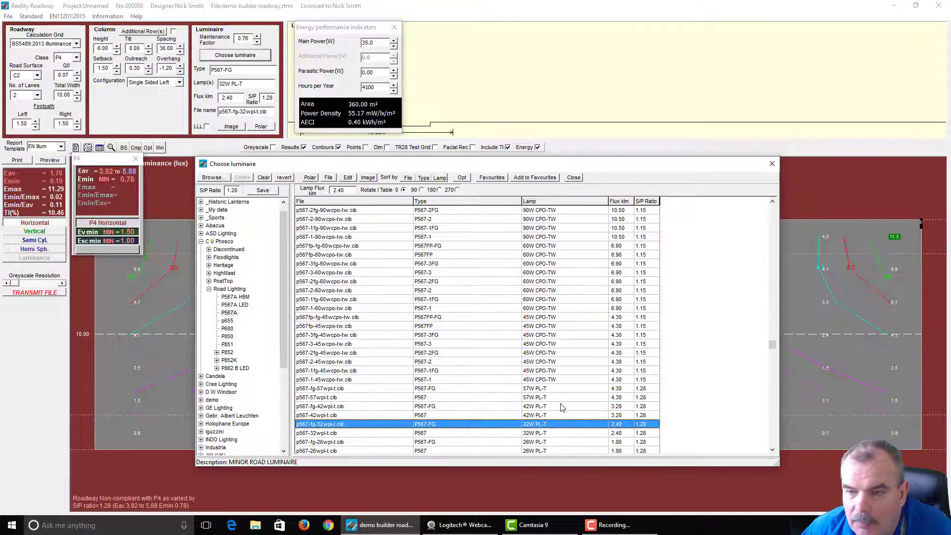
{"action": "key", "text": "Up"}
{"action": "key", "text": "Up"}
{"action": "key", "text": "Up"}
{"action": "key", "text": "Up"}
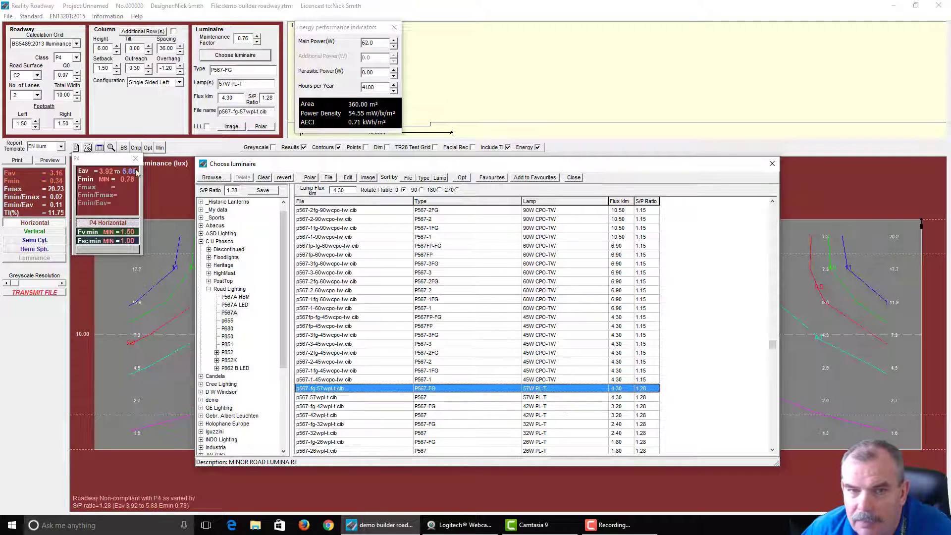
{"action": "left_click", "coordinate": [148, 148]}
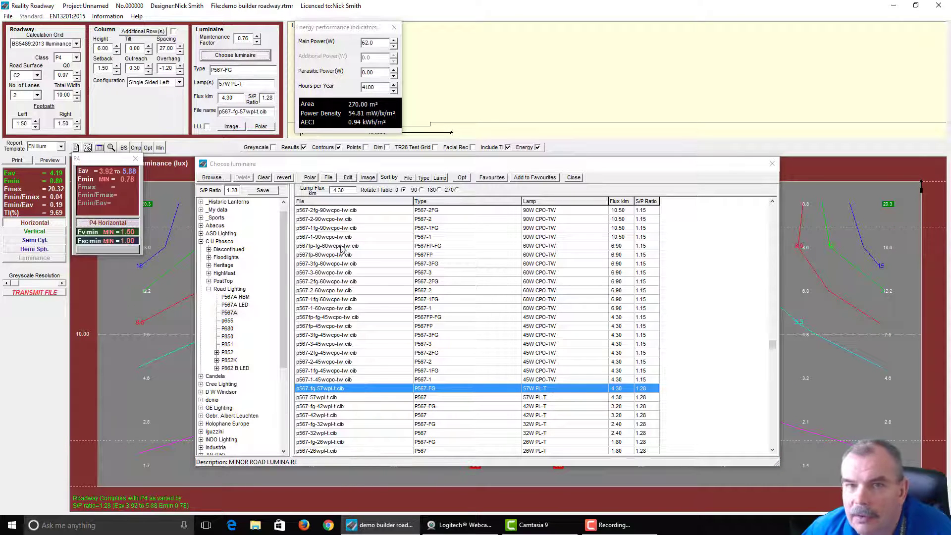
{"action": "key", "text": "Down"}
{"action": "key", "text": "Down"}
{"action": "key", "text": "Down"}
{"action": "key", "text": "Down"}
{"action": "key", "text": "Down"}
{"action": "key", "text": "Down"}
{"action": "key", "text": "Down"}
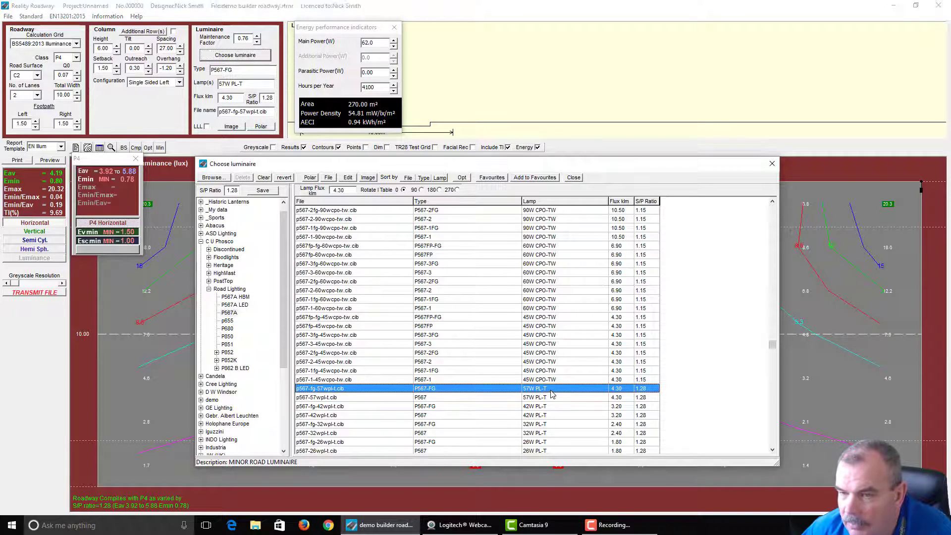
Step past the 150W and 100W CDM-TT units to P567-2 70W CDM-TT at 37.00 spacing.
{"action": "key", "text": "Down"}
{"action": "key", "text": "Down"}
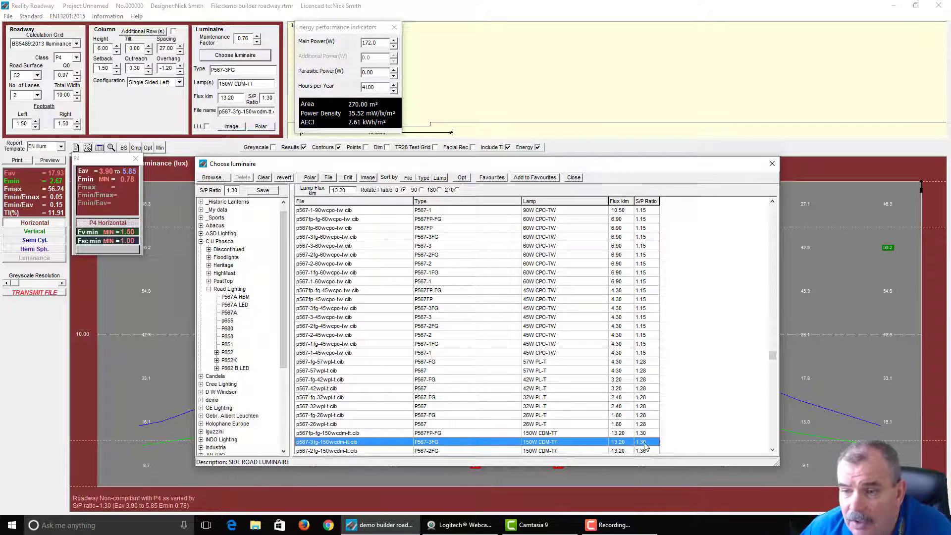
{"action": "key", "text": "Down"}
{"action": "key", "text": "Down"}
{"action": "key", "text": "Down"}
{"action": "key", "text": "Down"}
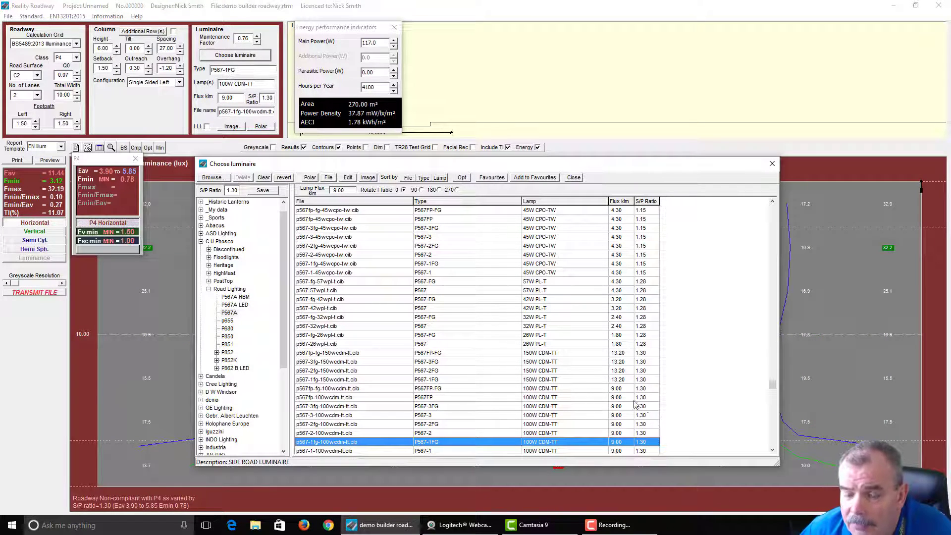
{"action": "key", "text": "Down"}
{"action": "key", "text": "Down"}
{"action": "key", "text": "Down"}
{"action": "key", "text": "Down"}
{"action": "key", "text": "Down"}
{"action": "key", "text": "Down"}
{"action": "key", "text": "Down"}
{"action": "key", "text": "Down"}
{"action": "key", "text": "Down"}
{"action": "key", "text": "Down"}
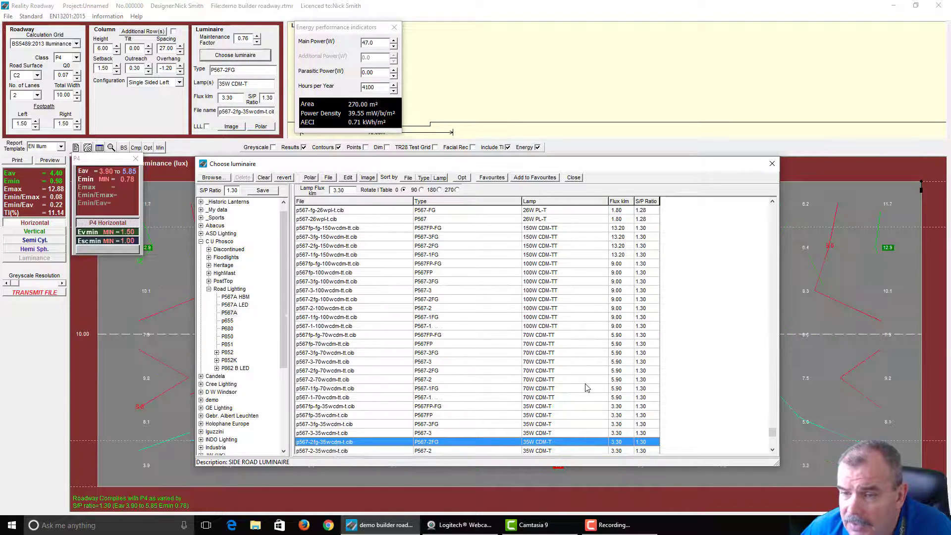
{"action": "left_click", "coordinate": [586, 388]}
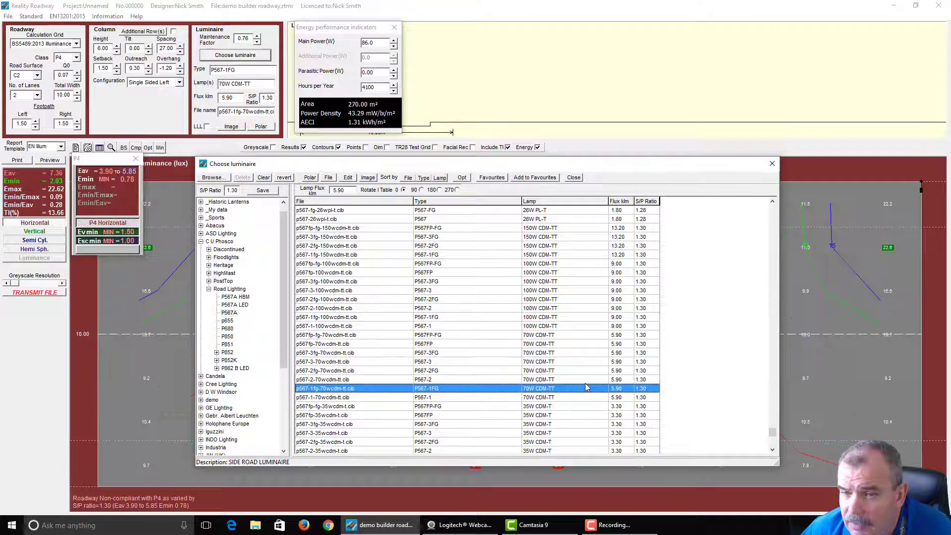
{"action": "key", "text": "Up"}
{"action": "left_click", "coordinate": [147, 147]}
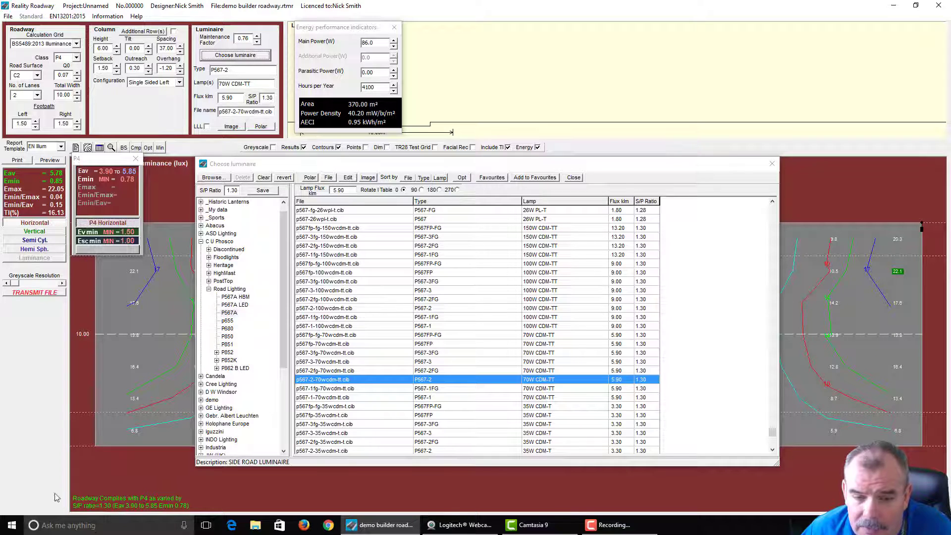
List TRT Lighting's Aspect S & P Class Wide glass-cover luminaires sorted by flux, lowest first.
{"action": "left_click", "coordinate": [201, 242]}
{"action": "left_click", "coordinate": [201, 424]}
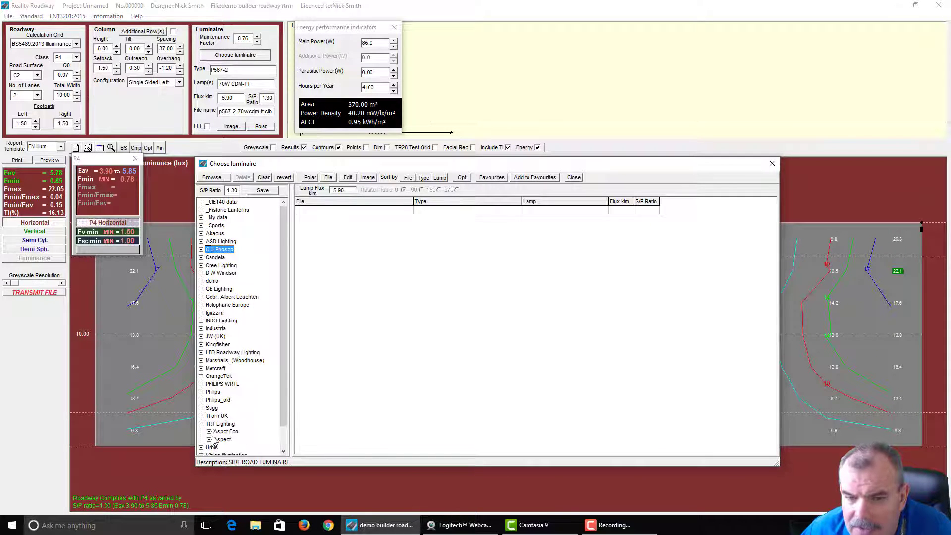
{"action": "left_click", "coordinate": [208, 440]}
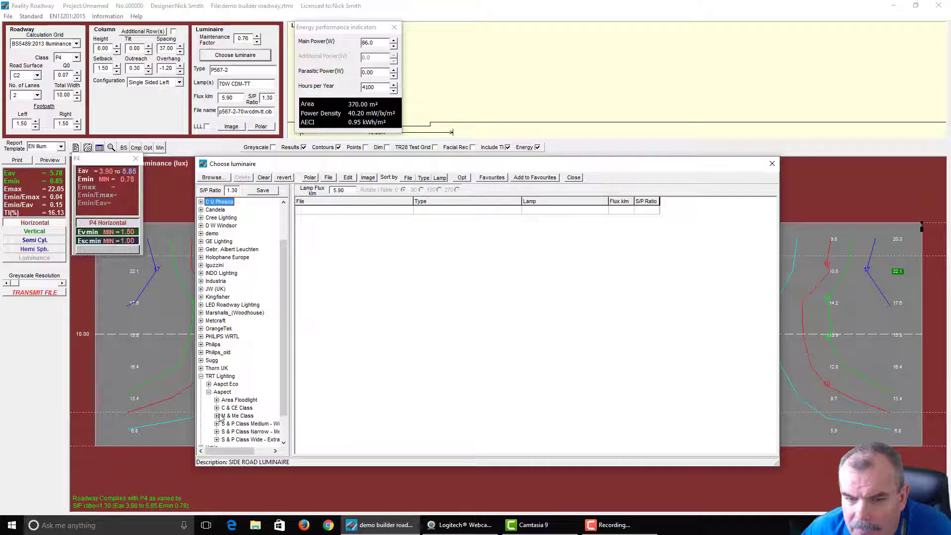
{"action": "left_click", "coordinate": [217, 440]}
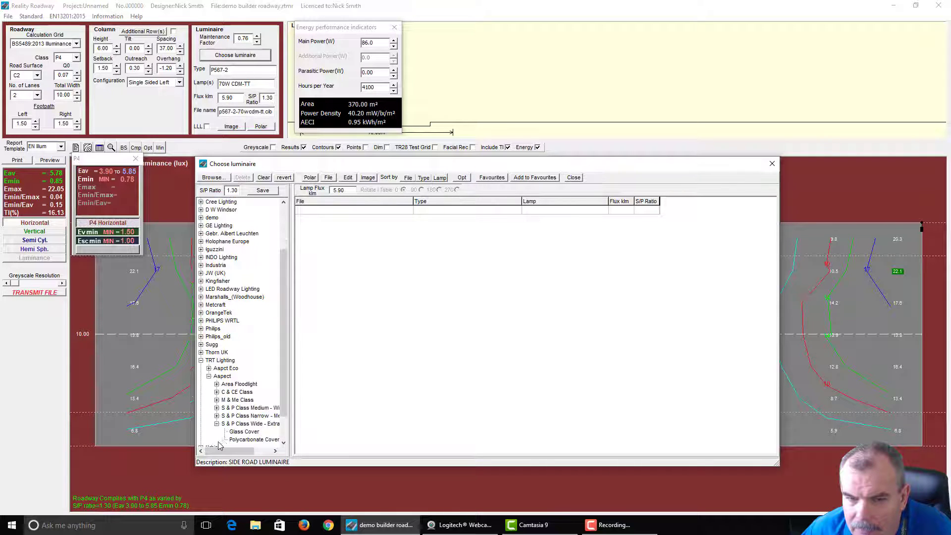
{"action": "left_click", "coordinate": [243, 432]}
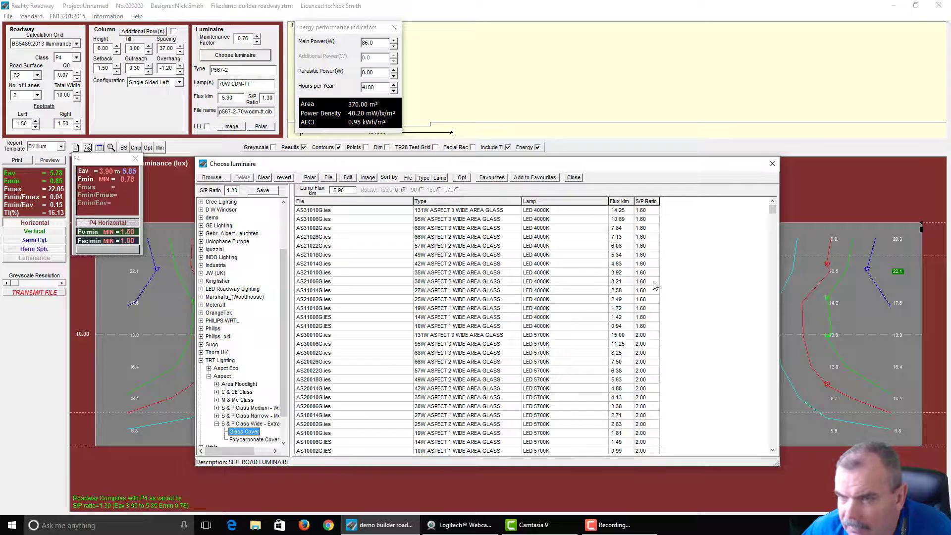
{"action": "left_click", "coordinate": [620, 202]}
Compare the 4000K AS11002G and 5700K AS10002G, ending on the 5700K AS10002G.
{"action": "left_click", "coordinate": [550, 212]}
{"action": "left_click", "coordinate": [559, 219]}
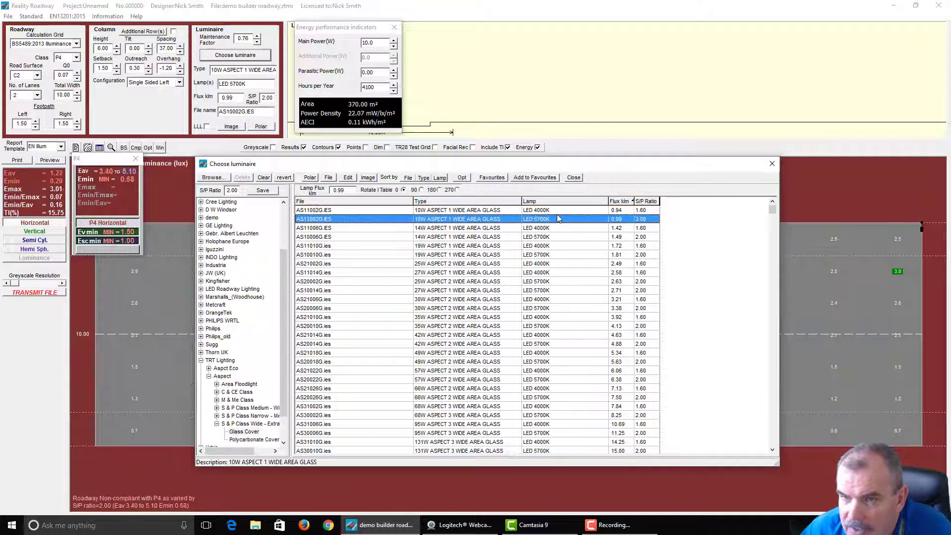
{"action": "key", "text": "Up"}
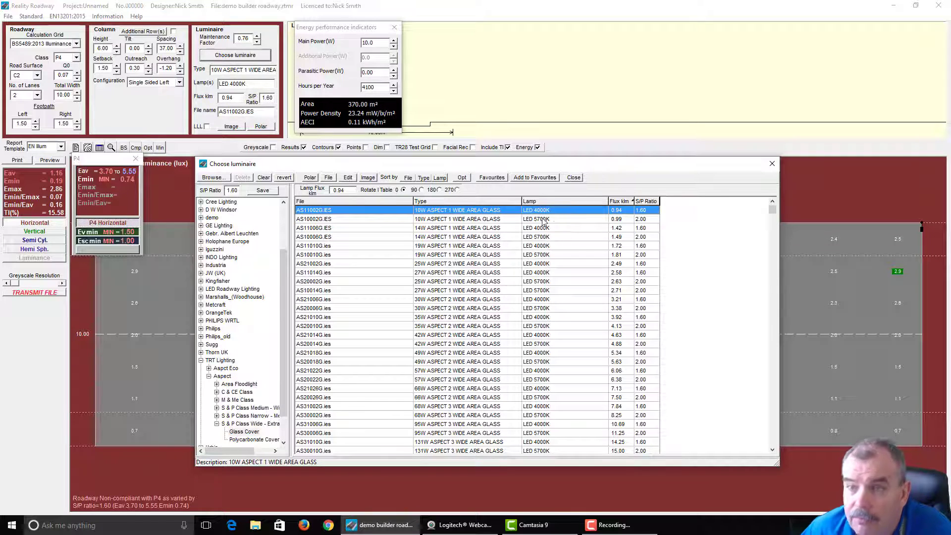
{"action": "key", "text": "Down"}
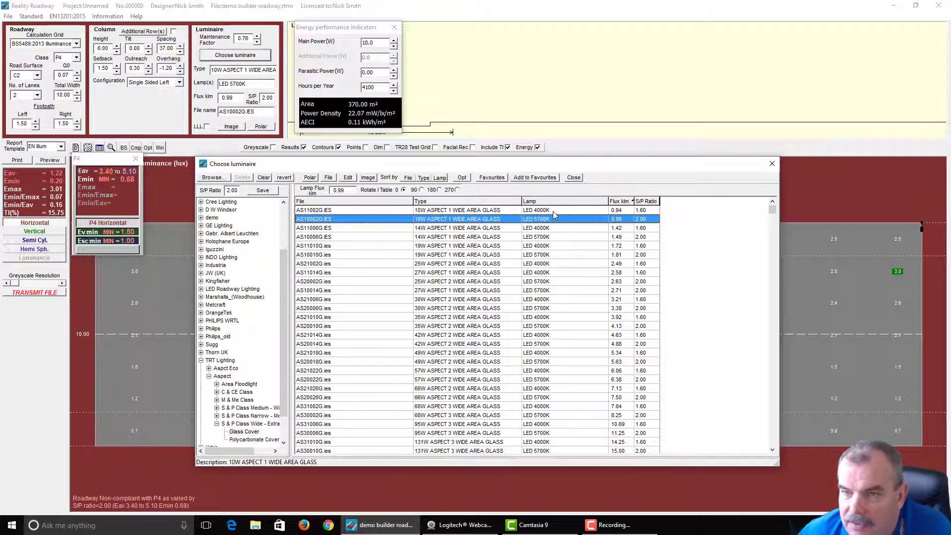
{"action": "key", "text": "Up"}
{"action": "key", "text": "Down"}
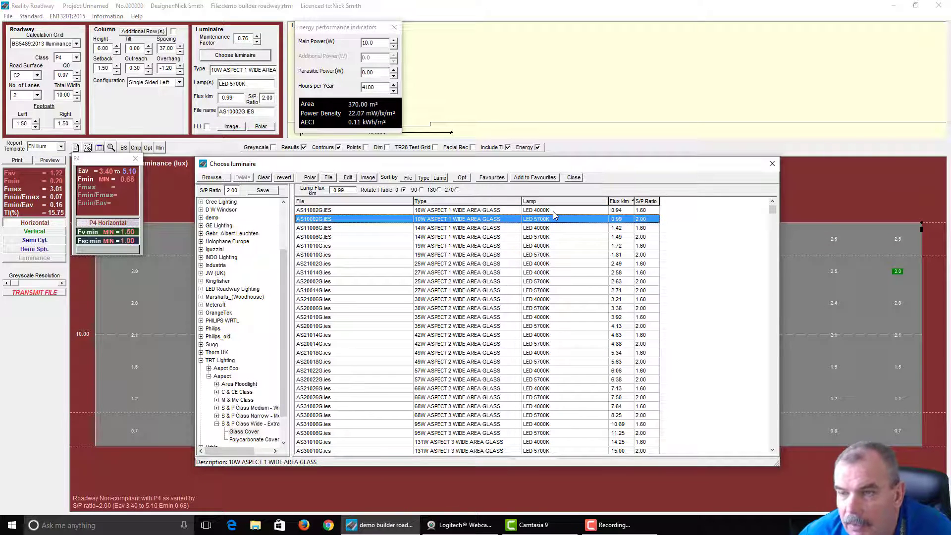
{"action": "key", "text": "Up"}
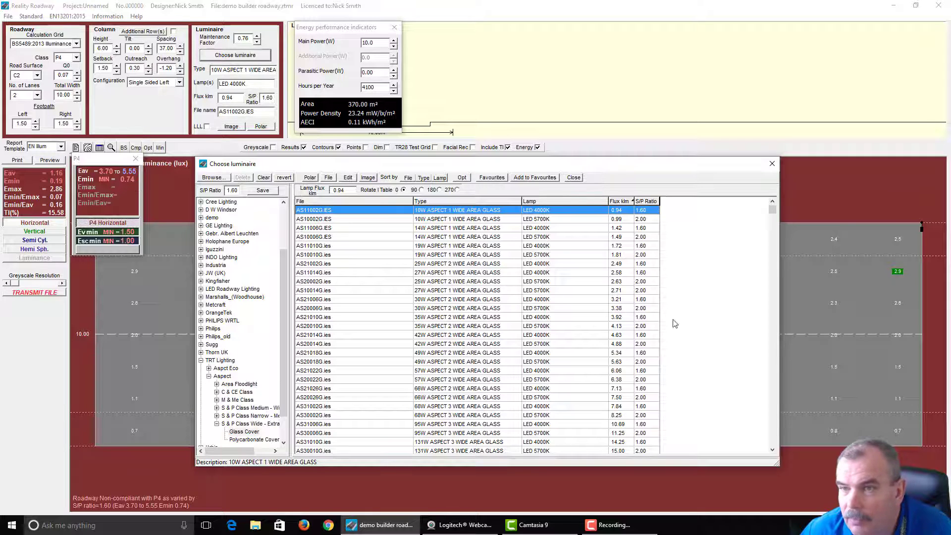
{"action": "key", "text": "Down"}
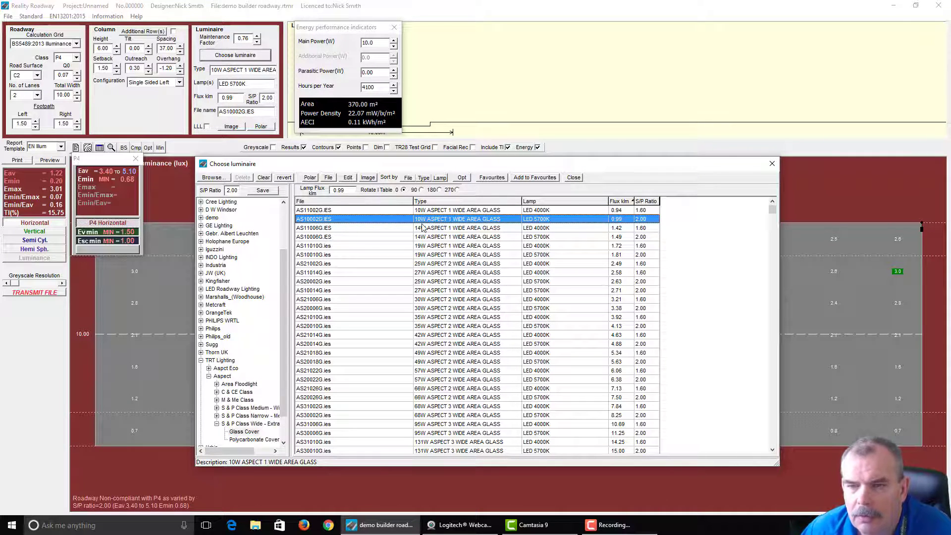
Optimise spacing for all listed Aspect luminaires and compare the 42W AS21014G and AS20014G.
{"action": "left_click_drag", "start_coordinate": [454, 167], "coordinate": [433, 189]}
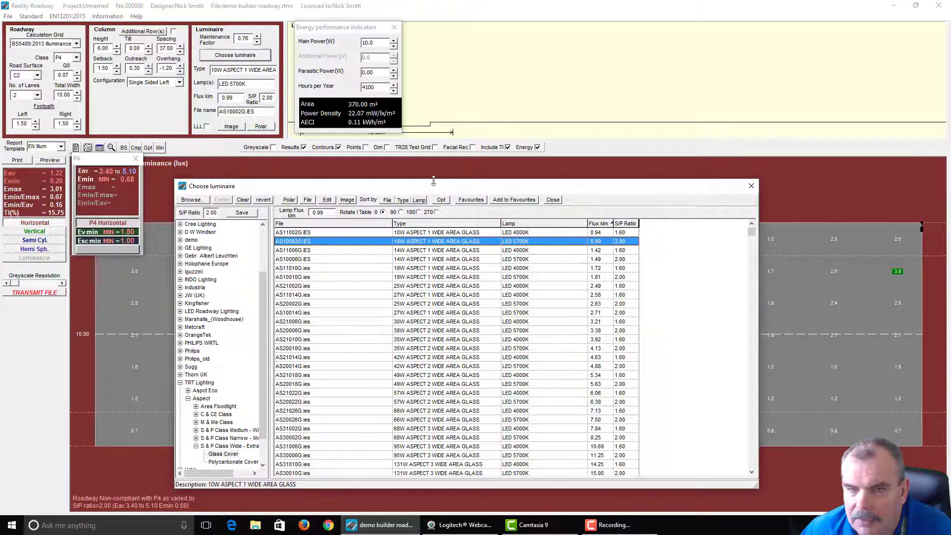
{"action": "left_click", "coordinate": [443, 200]}
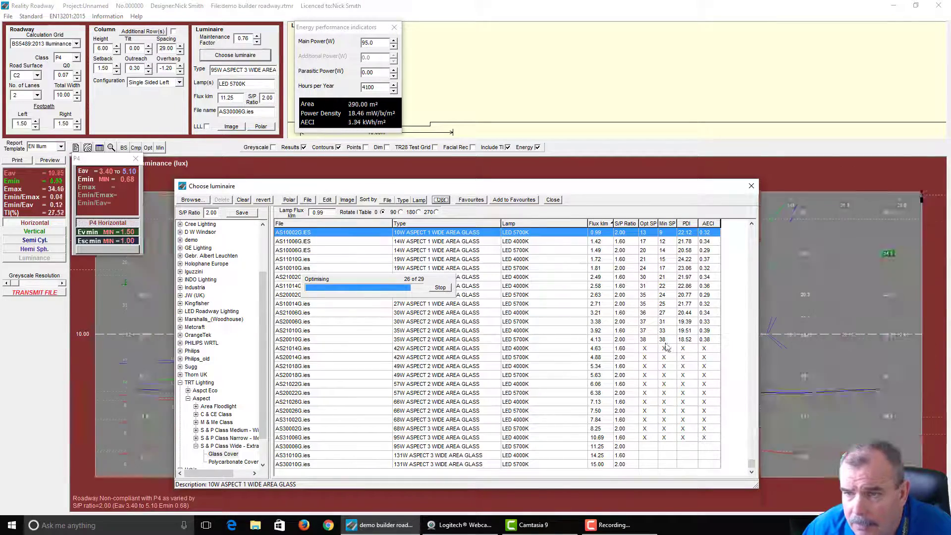
{"action": "left_click", "coordinate": [542, 348]}
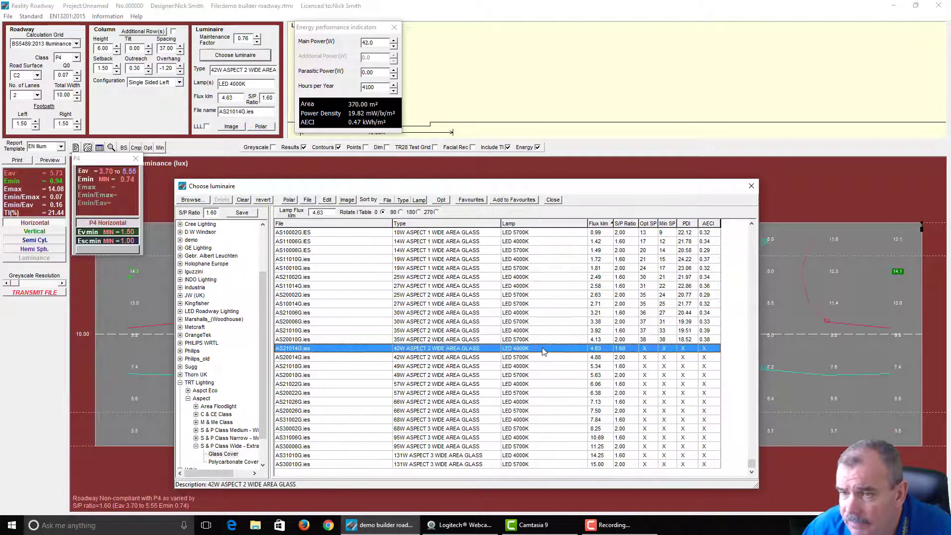
{"action": "key", "text": "Down"}
{"action": "key", "text": "Down"}
{"action": "key", "text": "Down"}
{"action": "key", "text": "Down"}
{"action": "key", "text": "Up"}
{"action": "key", "text": "Up"}
{"action": "key", "text": "Up"}
{"action": "key", "text": "Up"}
{"action": "key", "text": "Down"}
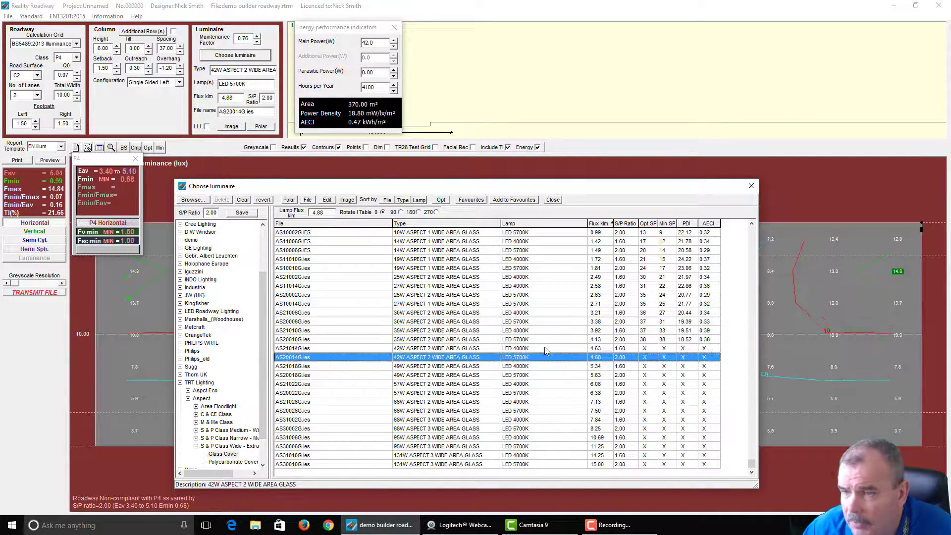
{"action": "key", "text": "Down"}
{"action": "key", "text": "Up"}
{"action": "key", "text": "Up"}
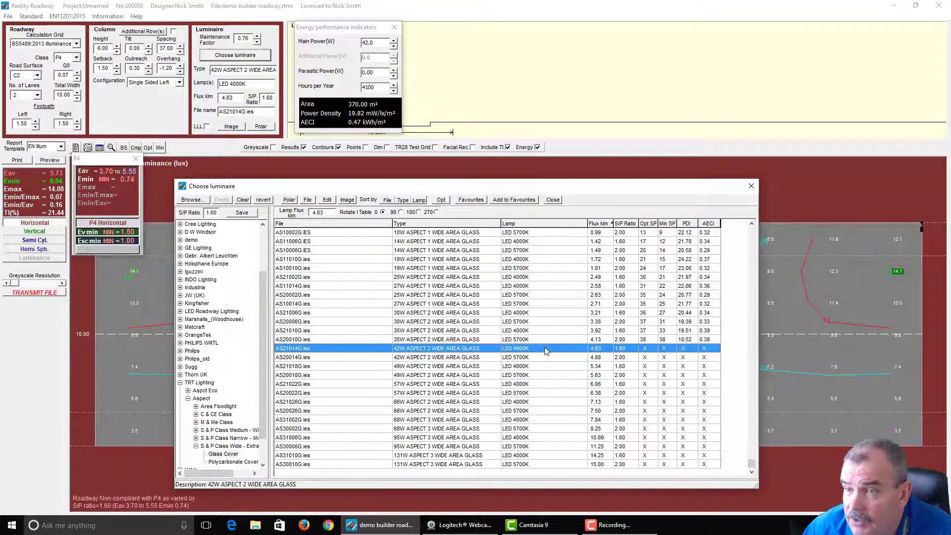
Rank luminaires by optimum spacing and select the 35W 4000K AS21010G.
{"action": "left_click", "coordinate": [647, 224]}
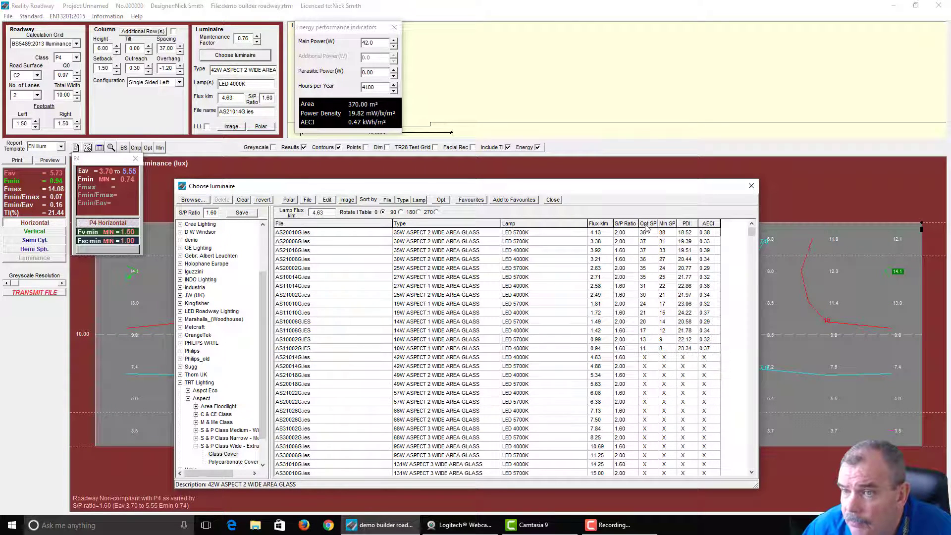
{"action": "left_click", "coordinate": [628, 225]}
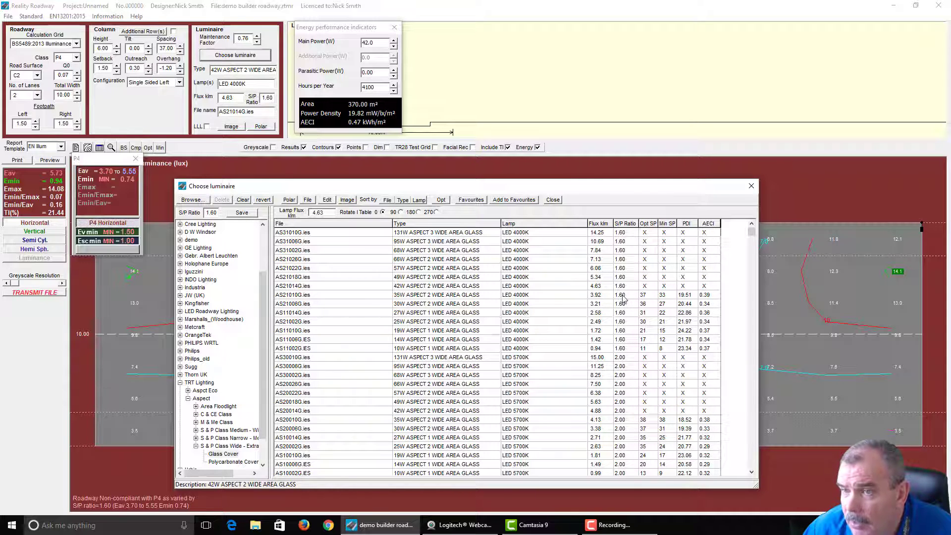
{"action": "left_click", "coordinate": [652, 223]}
{"action": "left_click", "coordinate": [624, 233]}
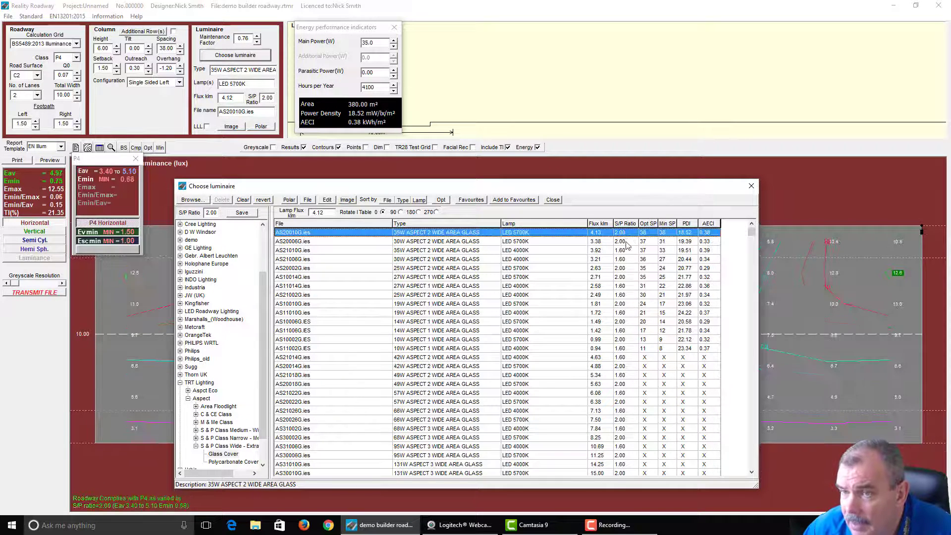
{"action": "left_click", "coordinate": [630, 250]}
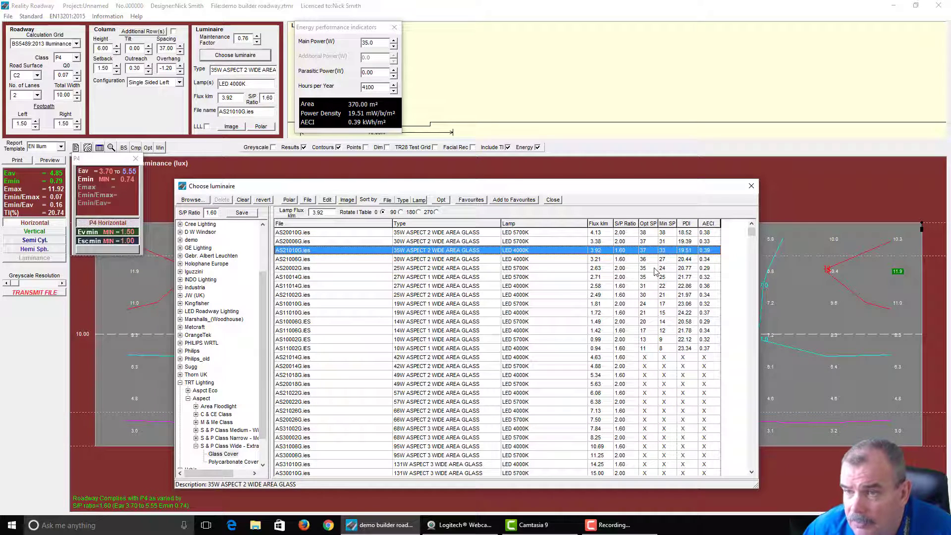